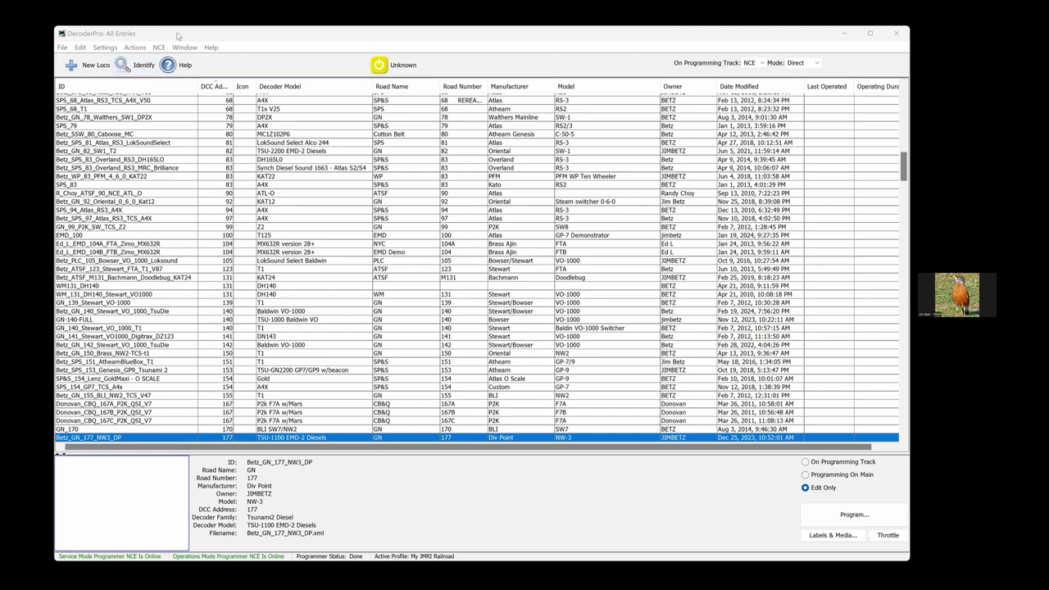
Step: Examine the GN 177 NW-3 entry's basic, motor, basic speed control, speed table and sound settings in the roster editor
{"action": "left_click", "coordinate": [134, 65]}
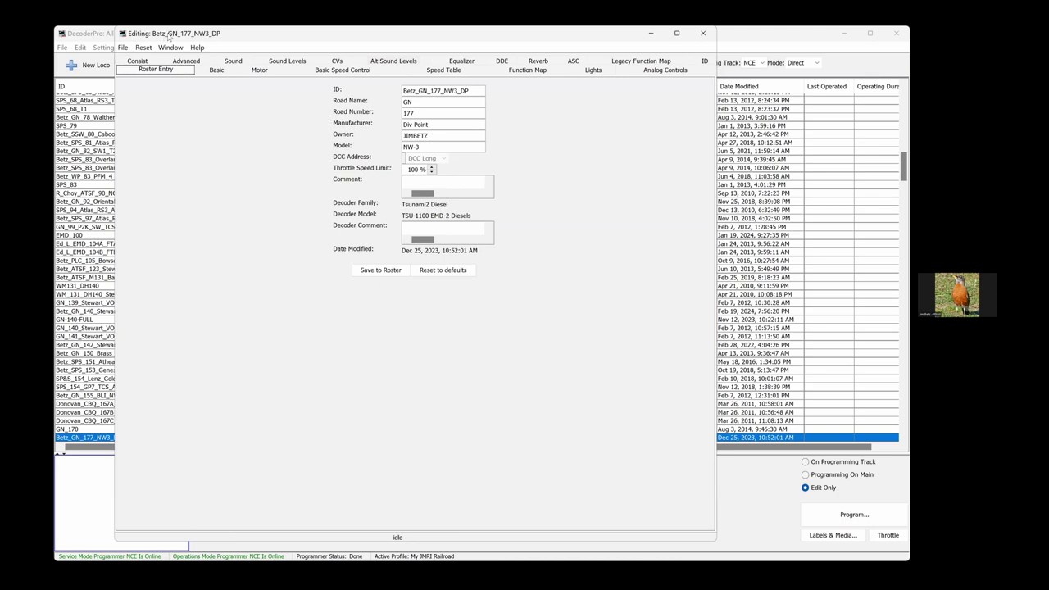
{"action": "left_click_drag", "start_coordinate": [169, 36], "coordinate": [198, 112]}
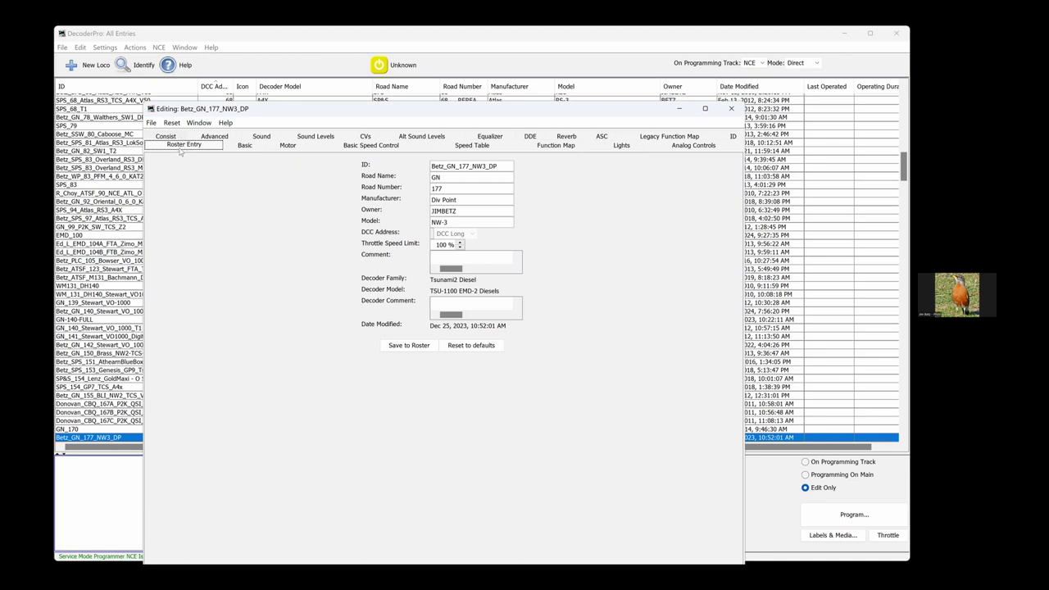
{"action": "left_click", "coordinate": [248, 146]}
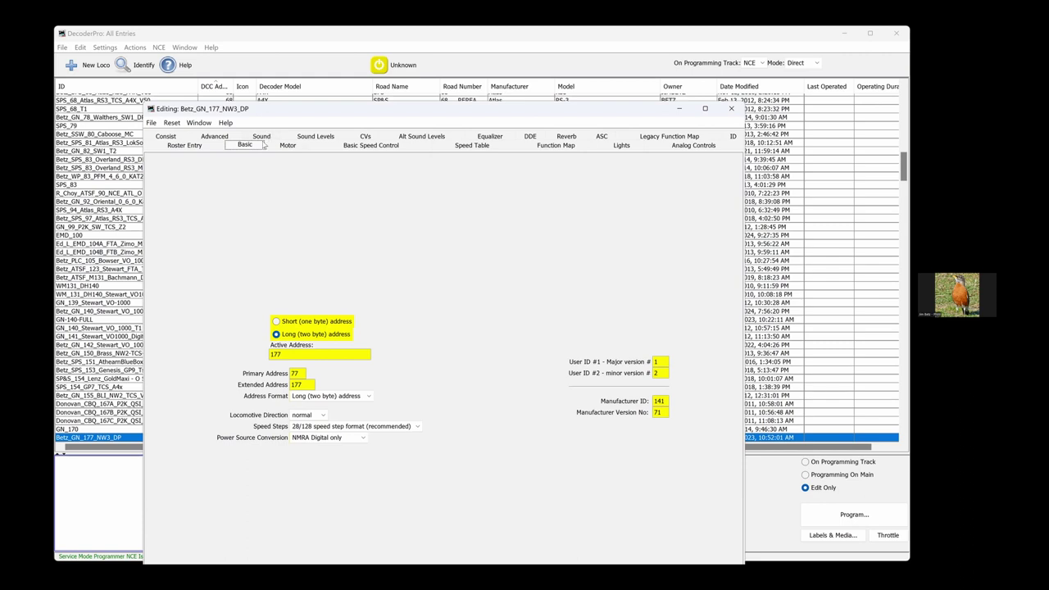
{"action": "left_click", "coordinate": [283, 146]}
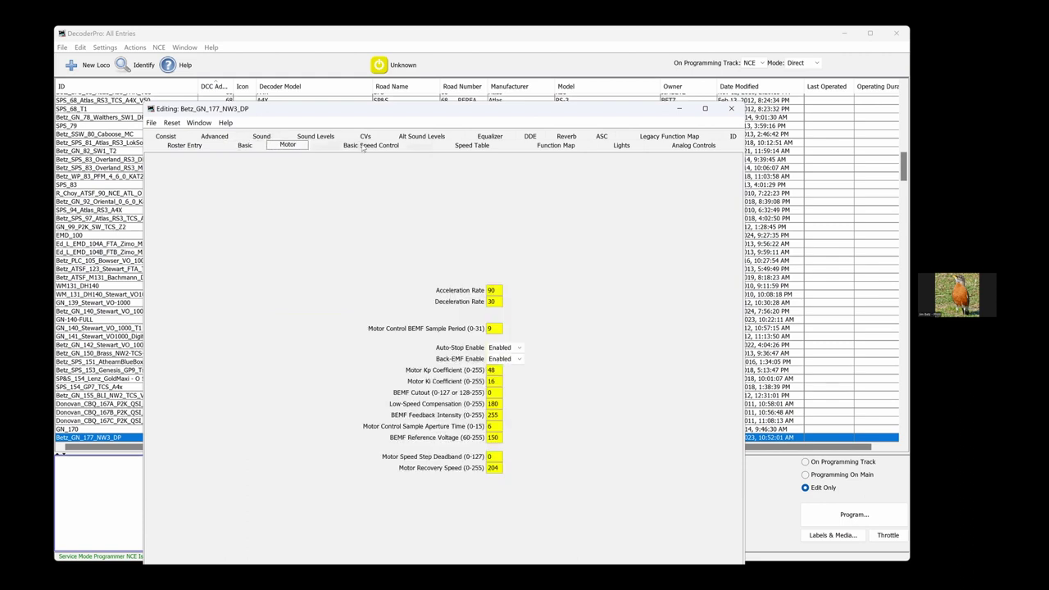
{"action": "left_click", "coordinate": [366, 147]}
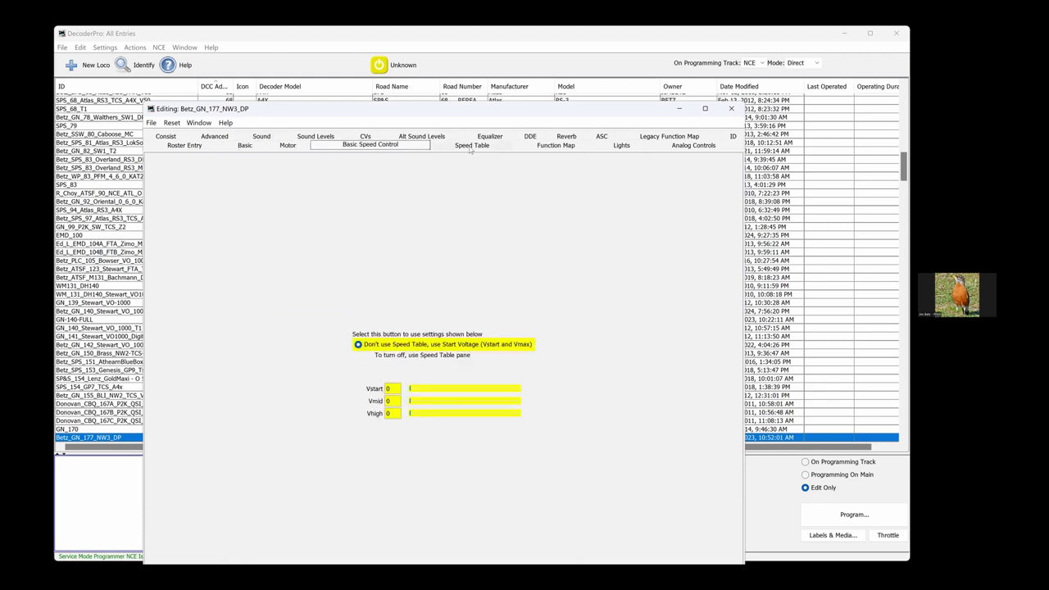
{"action": "left_click", "coordinate": [471, 145]}
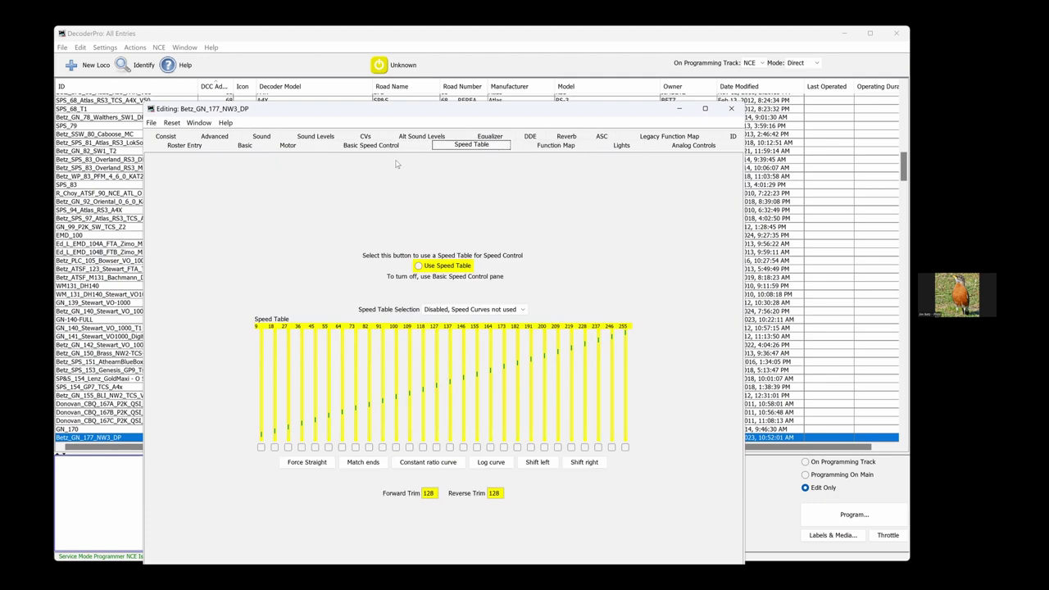
{"action": "left_click", "coordinate": [265, 138]}
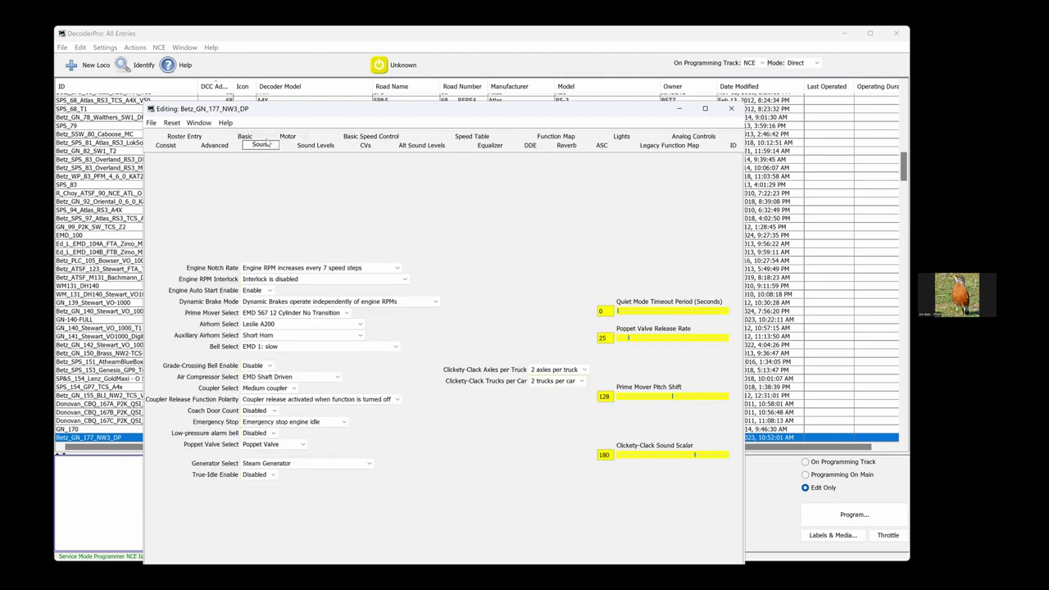
{"action": "left_click", "coordinate": [201, 140]}
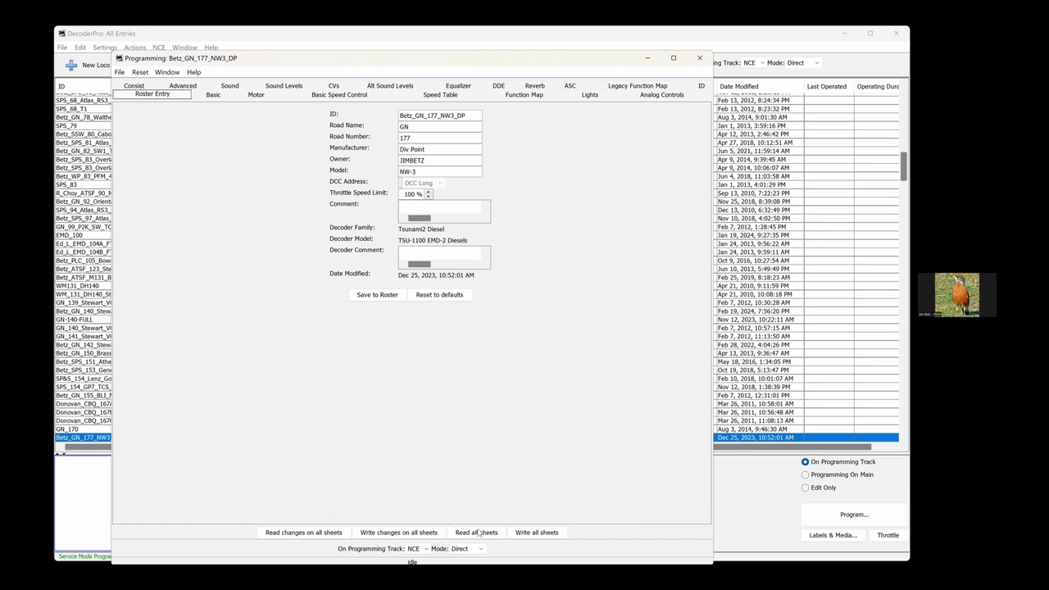
Step: Read all sheets from the GN 177 locomotive's decoder on the programming track
{"action": "left_click", "coordinate": [483, 533]}
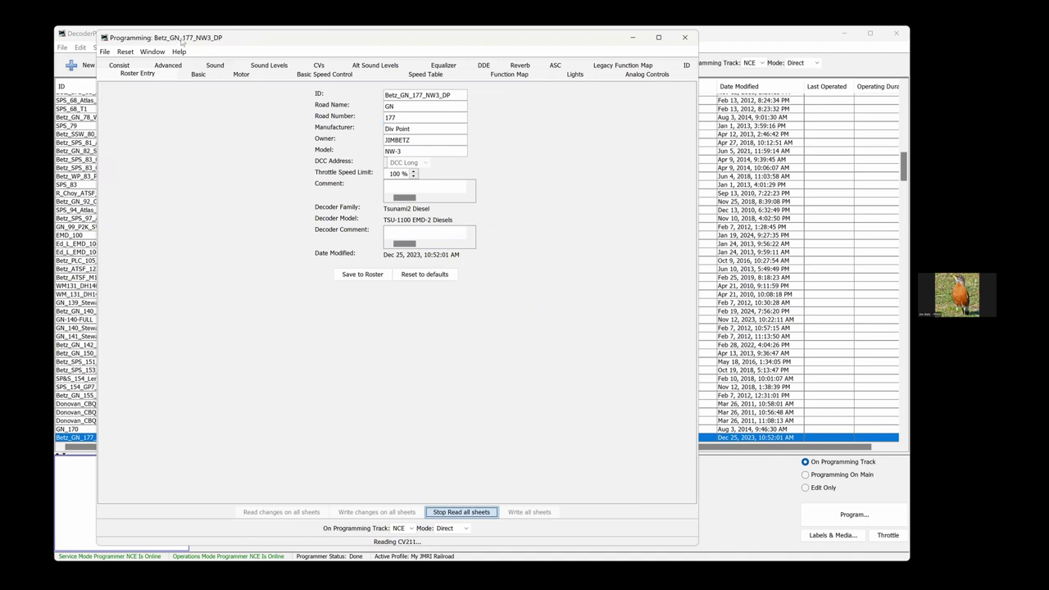
{"action": "left_click", "coordinate": [459, 30]}
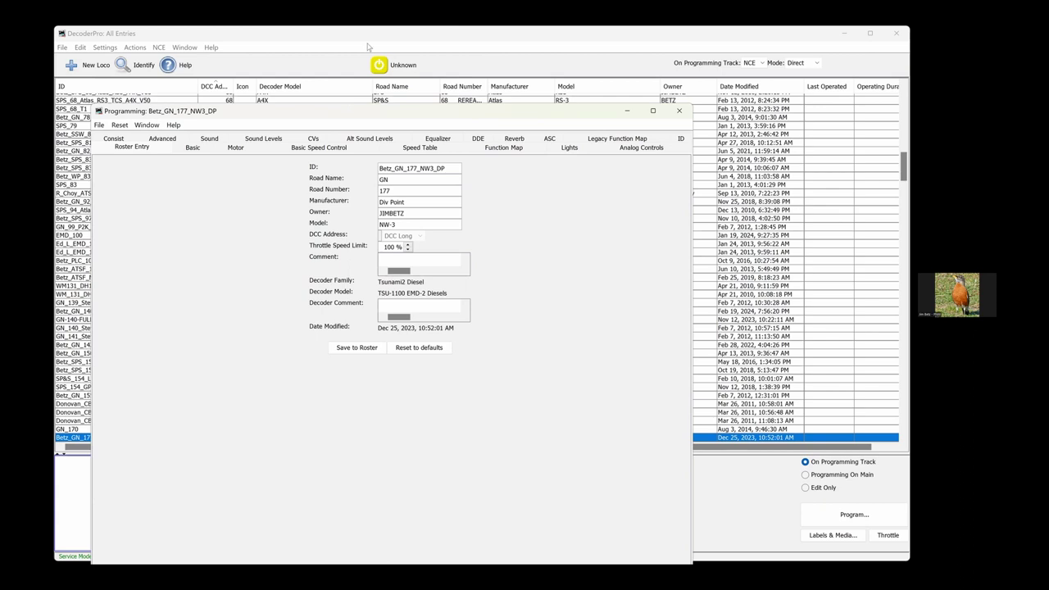
{"action": "left_click", "coordinate": [652, 110]}
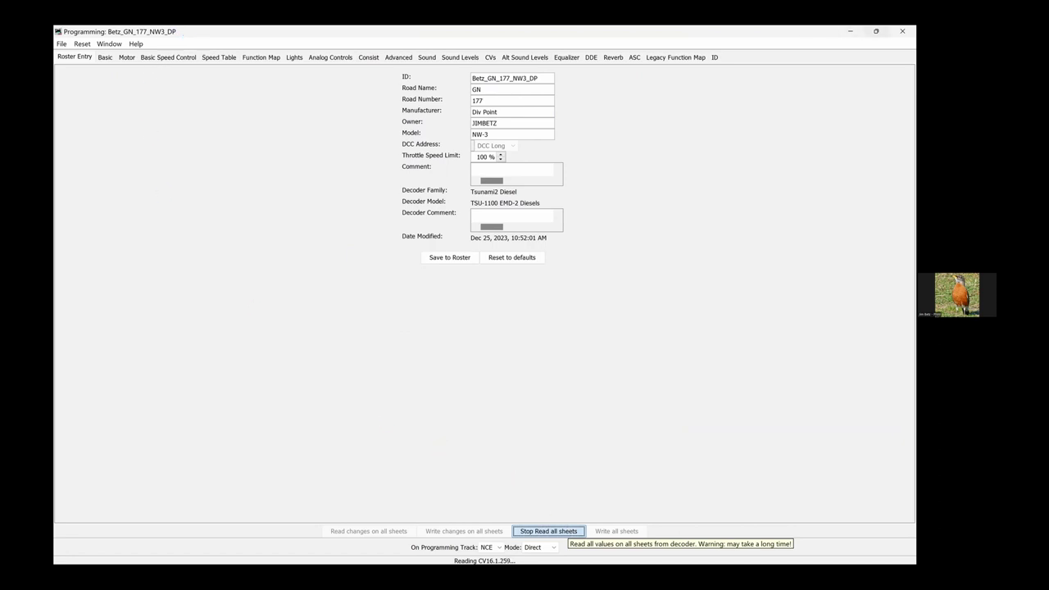
{"action": "mouse_move", "coordinate": [876, 31]}
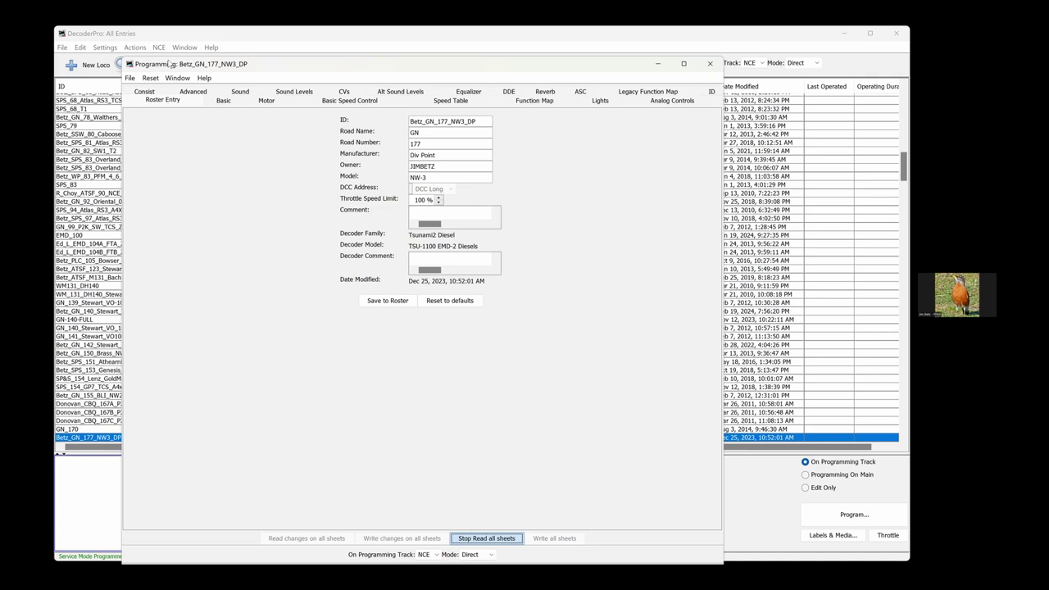
{"action": "left_click_drag", "start_coordinate": [168, 64], "coordinate": [154, 61]}
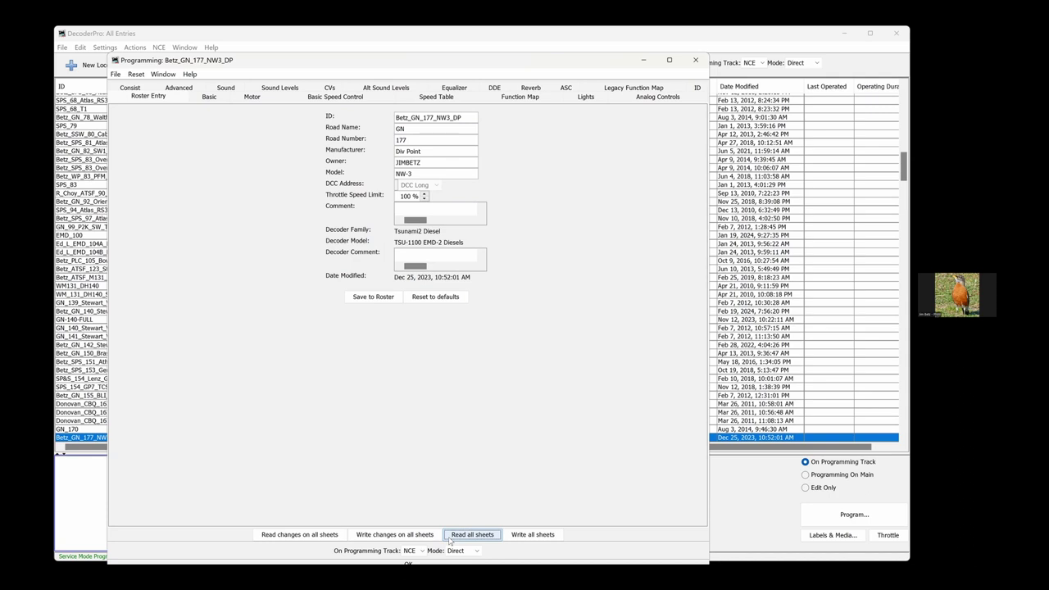
Step: Examine the address, locomotive direction, speed steps and manufacturer ID read from the decoder on the Basic sheet
{"action": "left_click", "coordinate": [209, 97]}
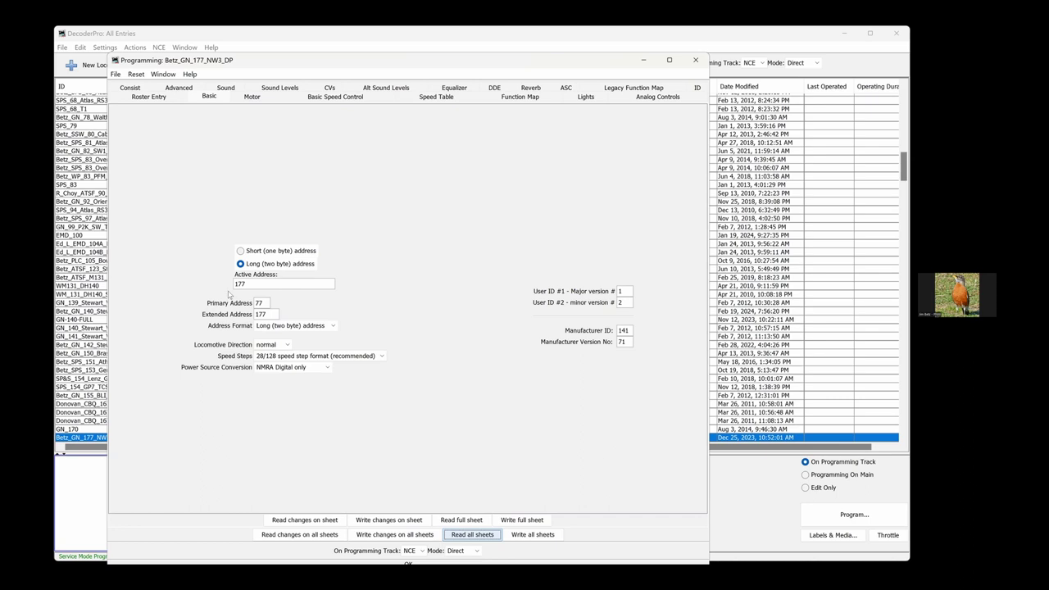
{"action": "mouse_move", "coordinate": [264, 283]}
{"action": "left_click_drag", "start_coordinate": [344, 60], "coordinate": [346, 65]}
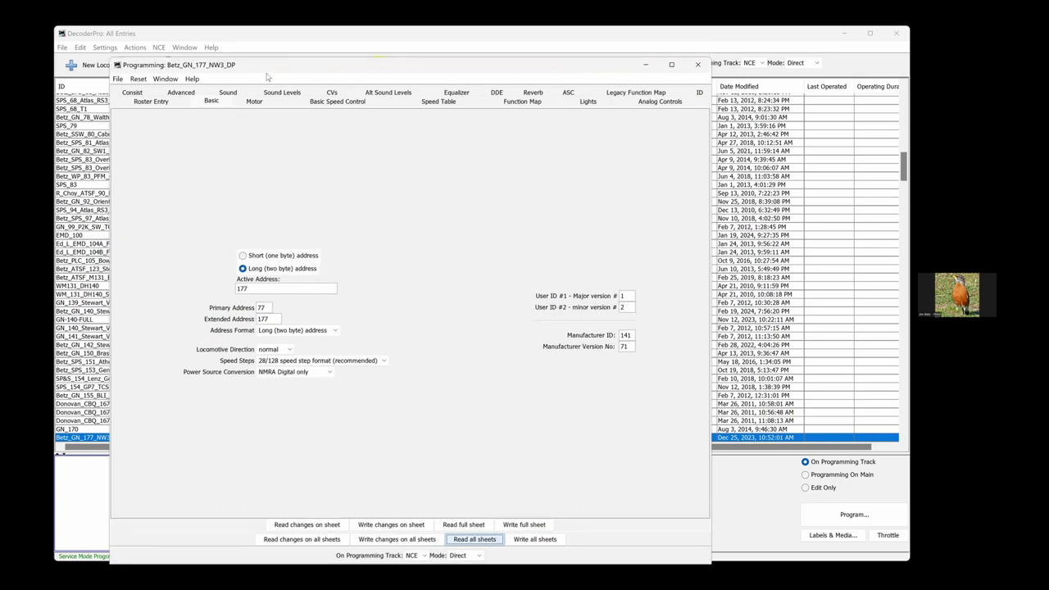
{"action": "left_click_drag", "start_coordinate": [457, 66], "coordinate": [463, 88]}
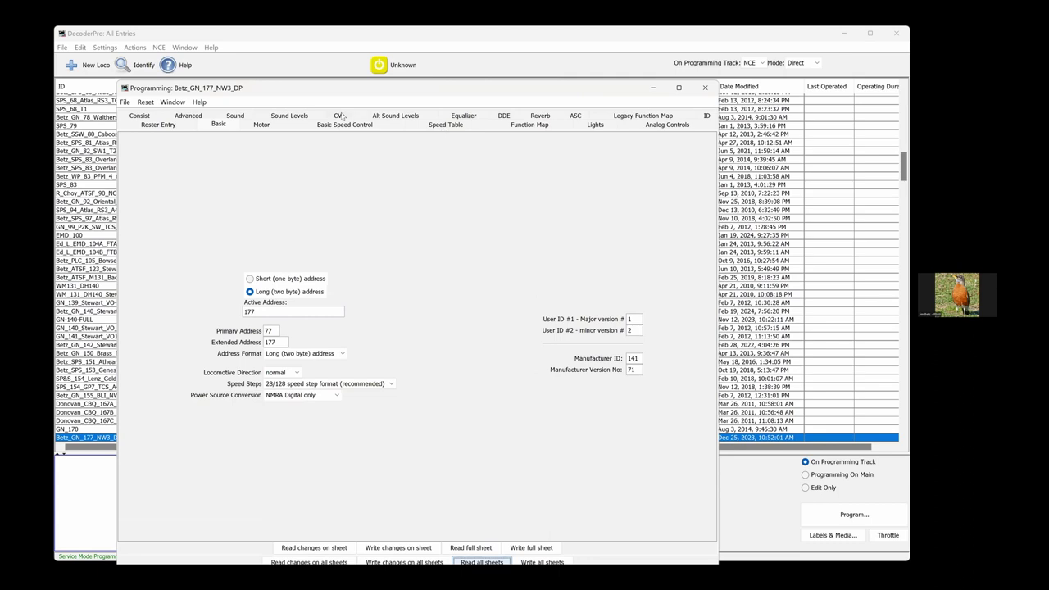
Step: Set CV 1, the primary address, to 88 in the CV list and write it to the decoder
{"action": "left_click", "coordinate": [342, 115]}
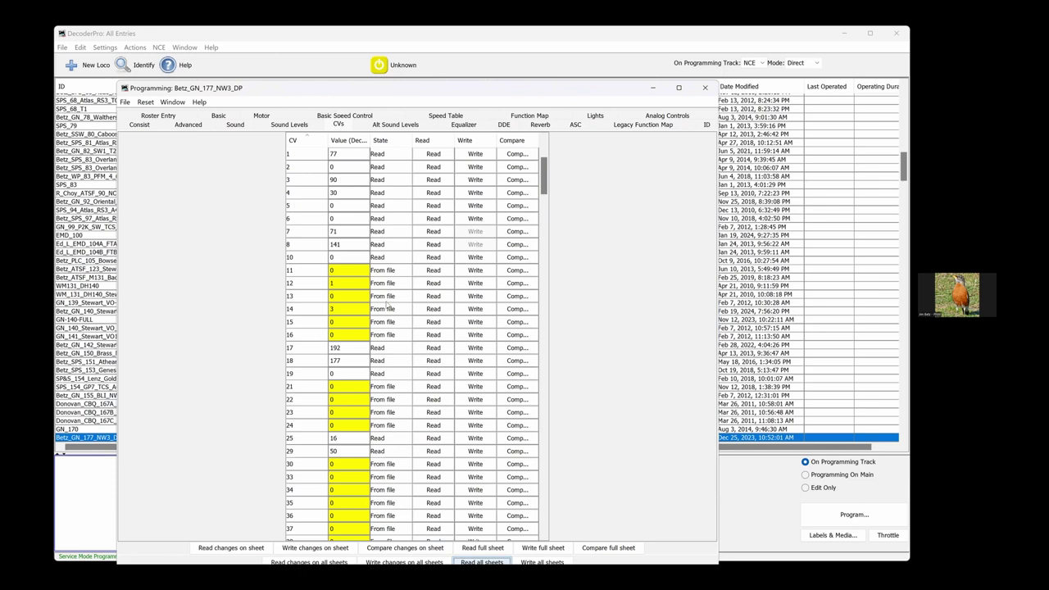
{"action": "left_click", "coordinate": [336, 153]}
{"action": "key", "text": "BackSpace"}
{"action": "key", "text": "BackSpace"}
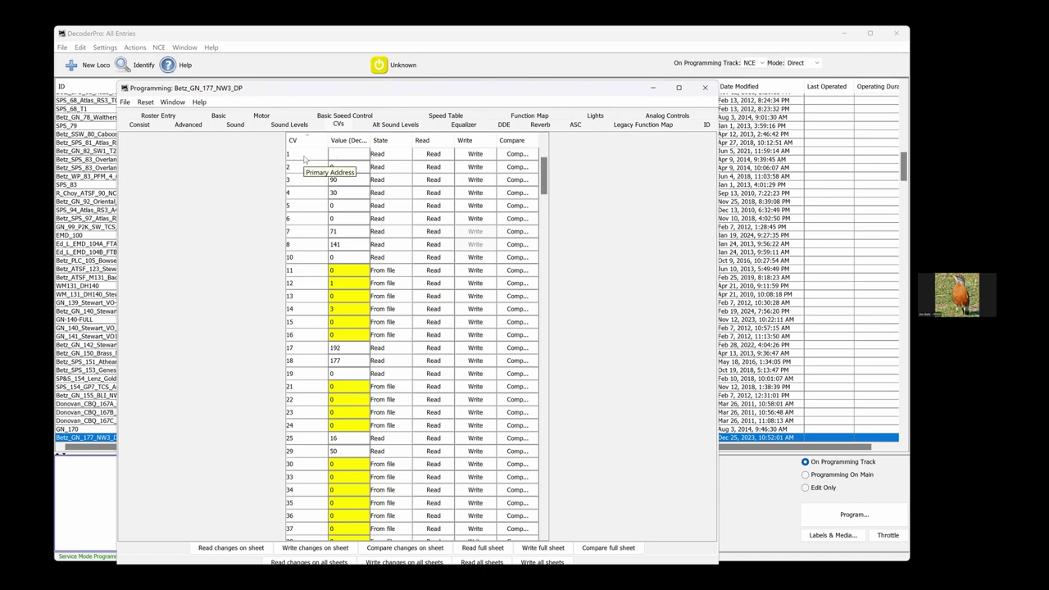
{"action": "type", "text": "88"}
{"action": "left_click", "coordinate": [476, 154]}
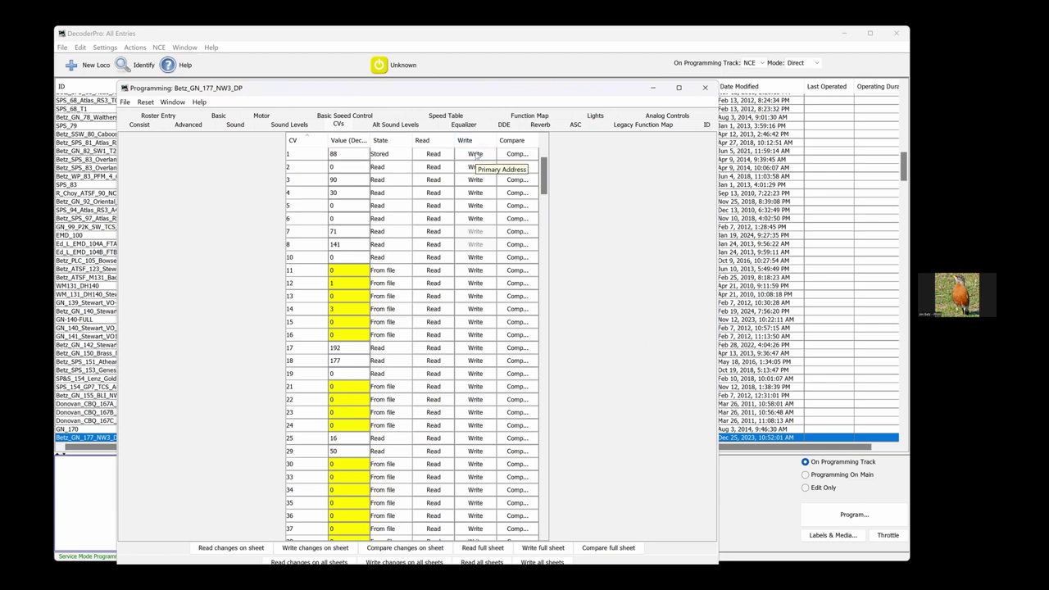
Step: Set CV 1 back to 77 and write it to the decoder
{"action": "left_click", "coordinate": [344, 154]}
{"action": "type", "text": "77"}
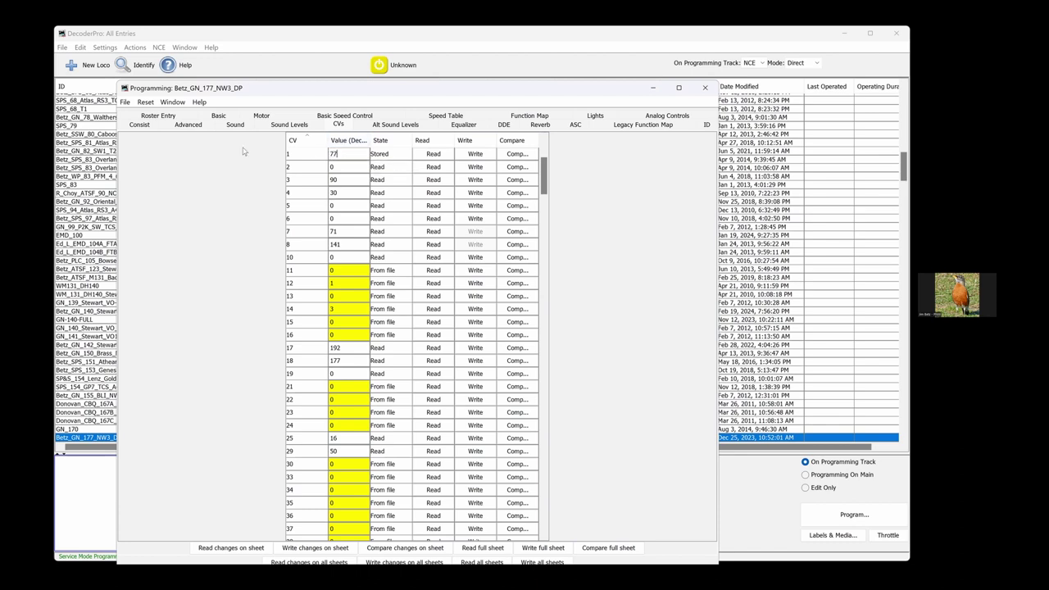
{"action": "left_click", "coordinate": [475, 160]}
Step: Compare the speed table settings with the start voltage settings of the basic speed control
{"action": "left_click", "coordinate": [444, 115]}
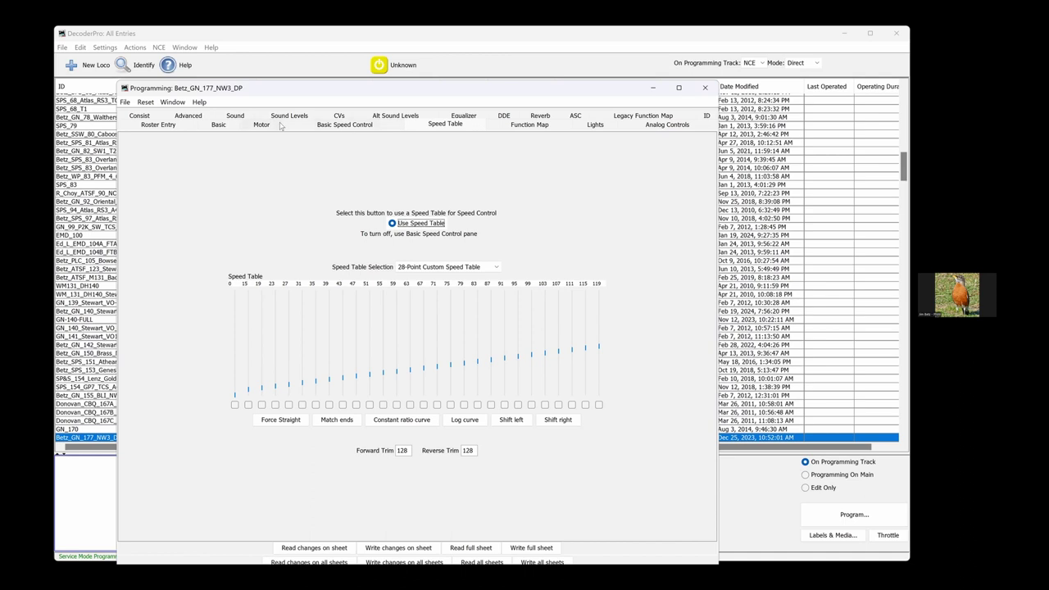
{"action": "left_click", "coordinate": [332, 124]}
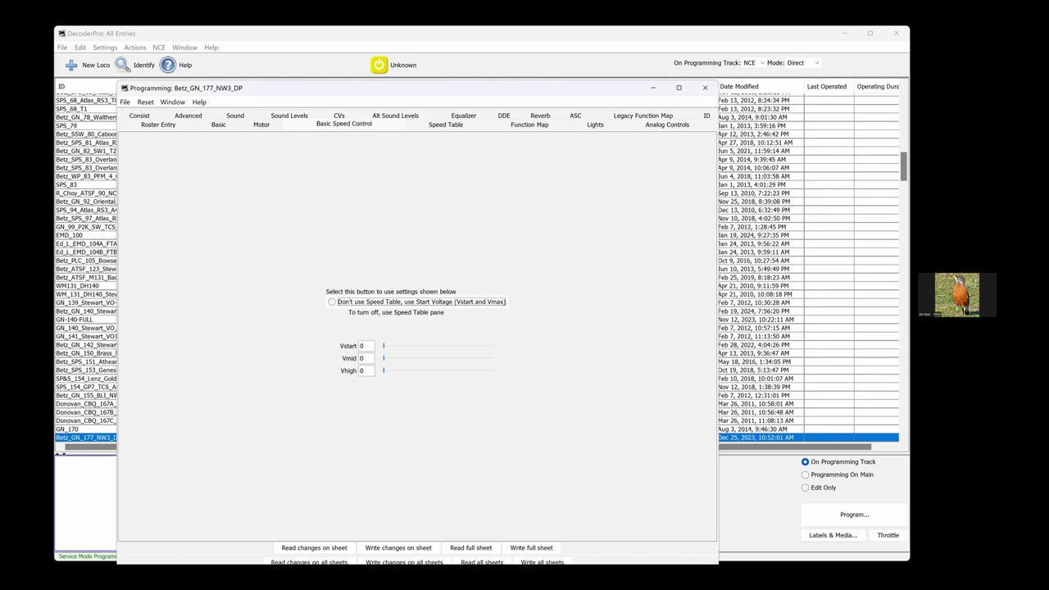
{"action": "left_click", "coordinate": [433, 127]}
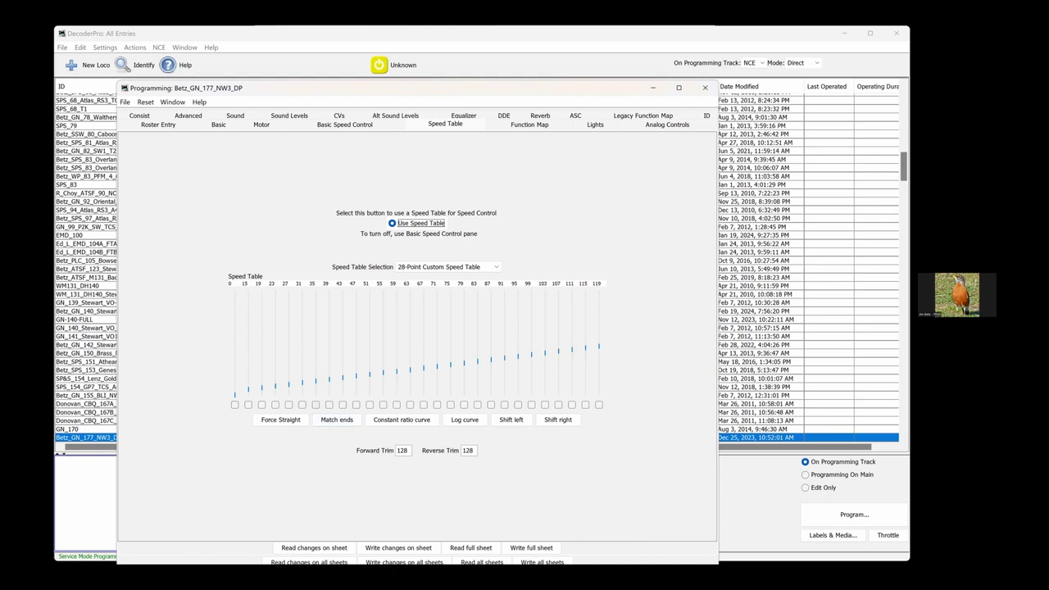
Step: Try values of 30, 227 and 0 for the last point of the 28-point speed table
{"action": "left_click", "coordinate": [599, 349]}
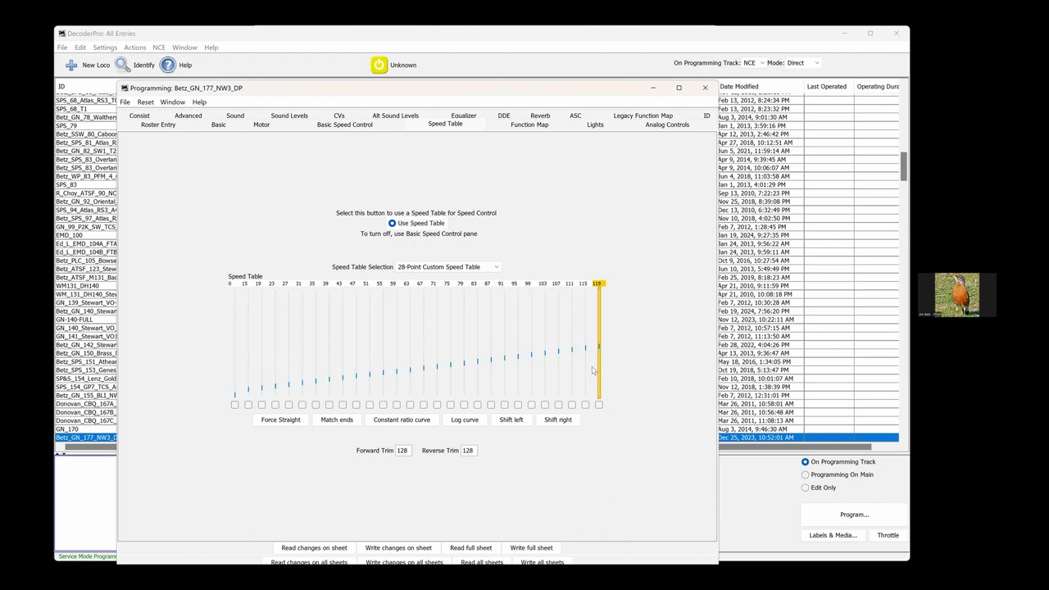
{"action": "left_click_drag", "start_coordinate": [599, 348], "coordinate": [598, 386]}
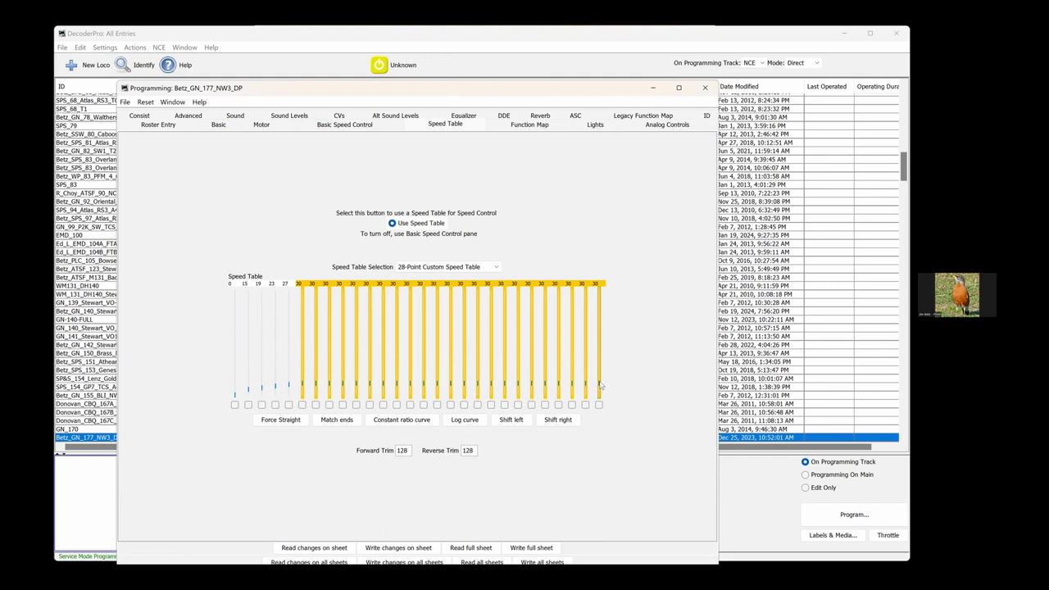
{"action": "left_click_drag", "start_coordinate": [600, 387], "coordinate": [598, 305]}
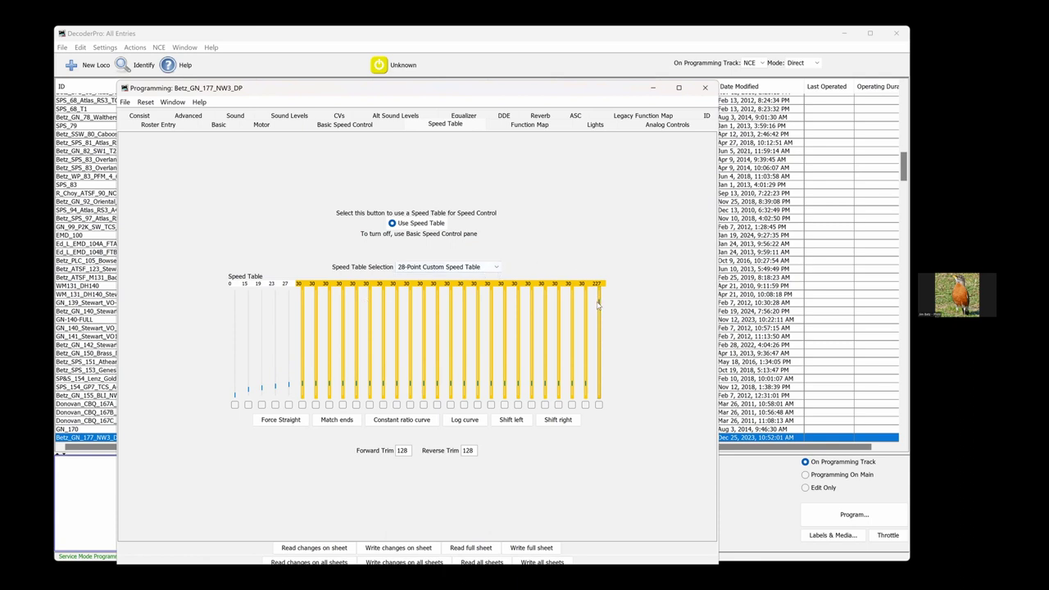
{"action": "left_click_drag", "start_coordinate": [599, 304], "coordinate": [598, 421]}
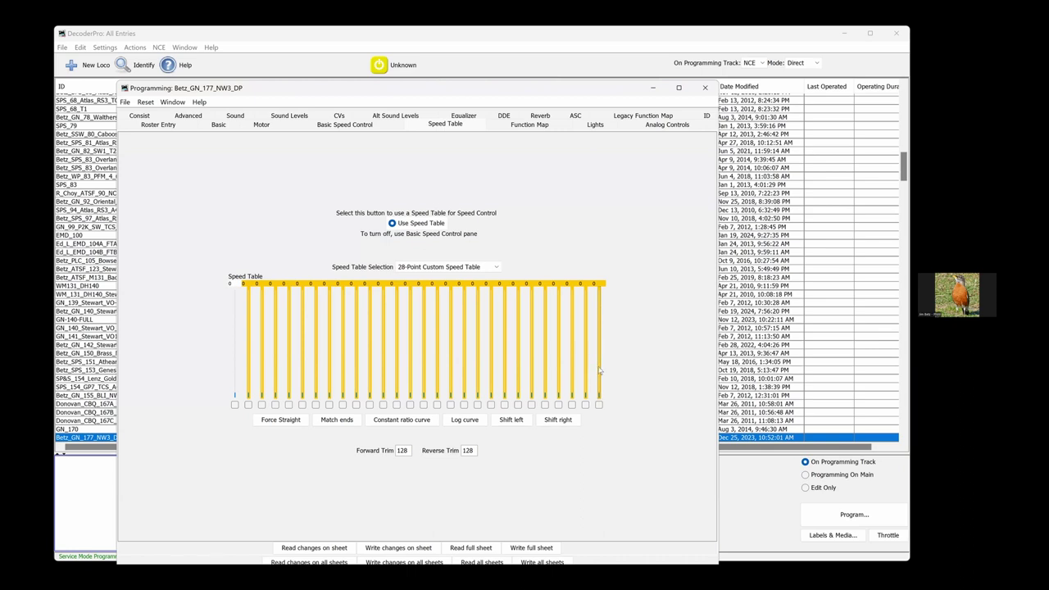
Step: Set the speed table's last point to 119 and first point to 4, and match the curve between the ends
{"action": "left_click_drag", "start_coordinate": [599, 397], "coordinate": [596, 351]}
{"action": "mouse_move", "coordinate": [234, 397]}
{"action": "left_mouse_down"}
{"action": "mouse_move", "coordinate": [226, 402]}
{"action": "mouse_move", "coordinate": [236, 402]}
{"action": "mouse_move", "coordinate": [239, 384]}
{"action": "left_mouse_up"}
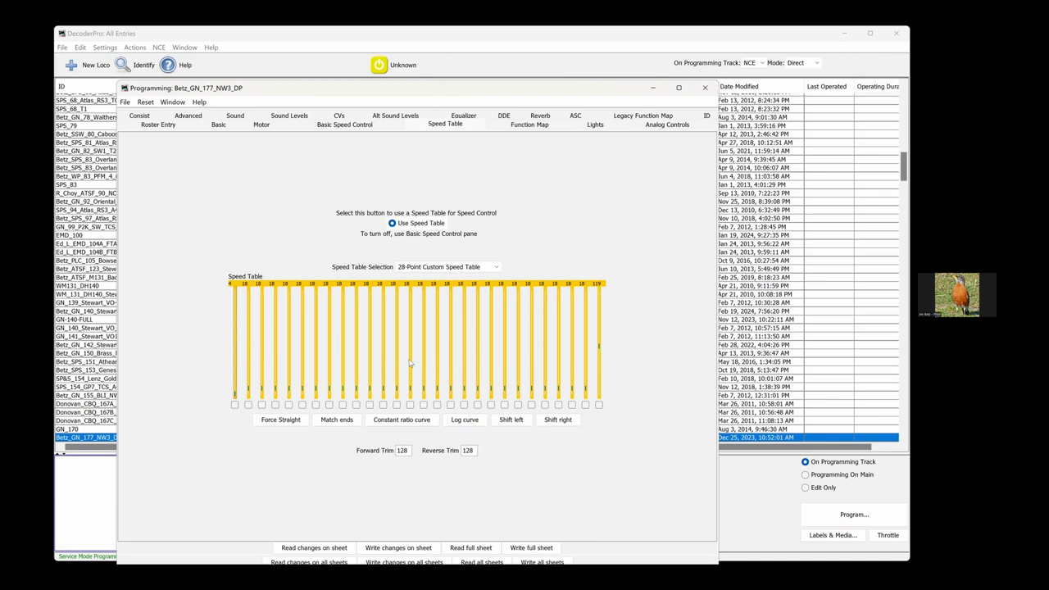
{"action": "left_click", "coordinate": [335, 419]}
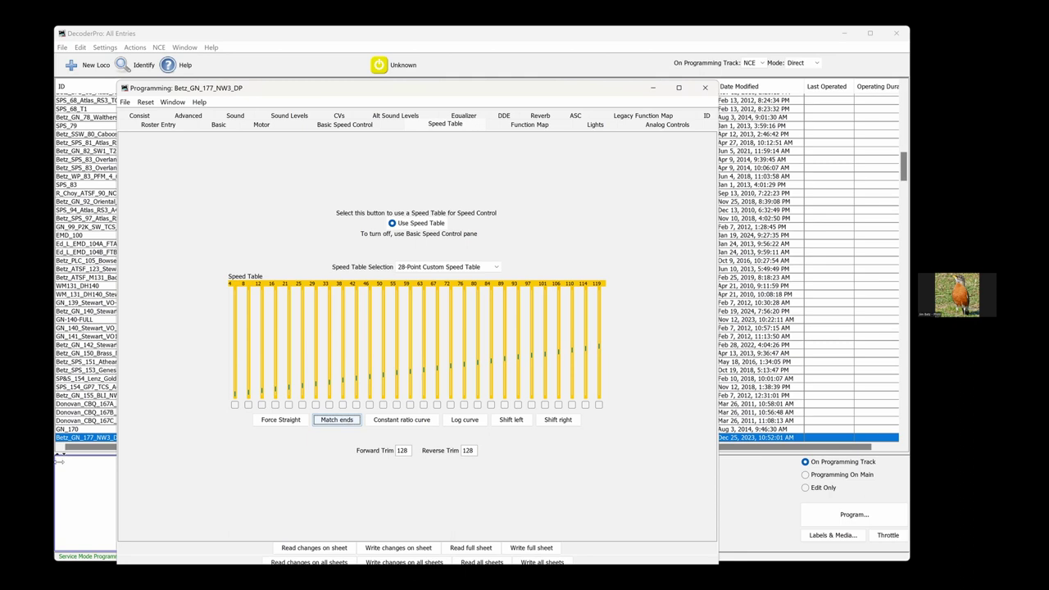
Step: Raise the first speed table point to 8, match the curve between the ends, and lower the first point to 0
{"action": "left_click", "coordinate": [234, 396]}
{"action": "left_click_drag", "start_coordinate": [234, 396], "coordinate": [237, 397]}
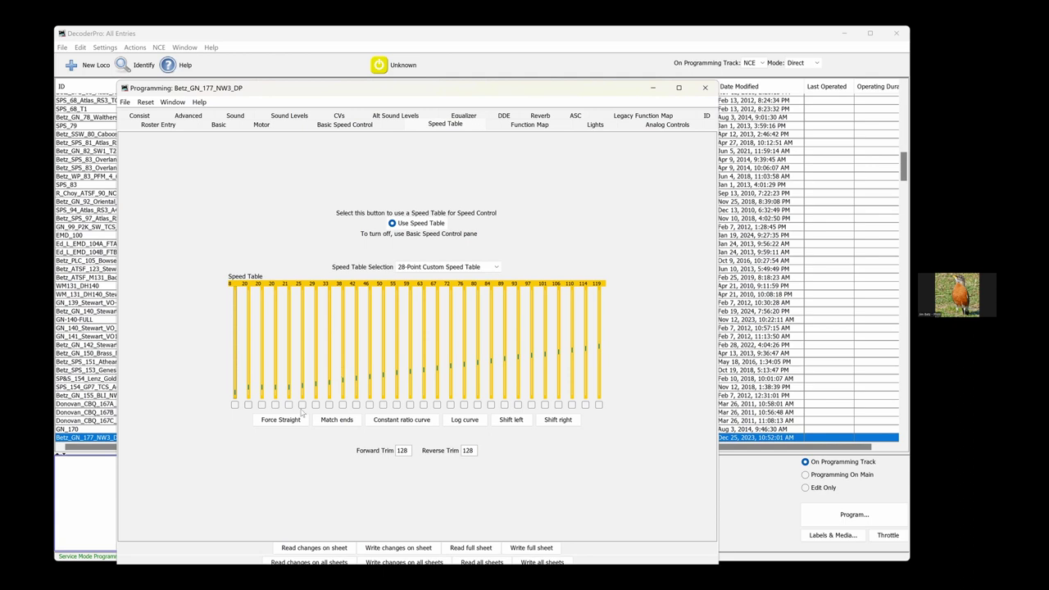
{"action": "left_click", "coordinate": [334, 423]}
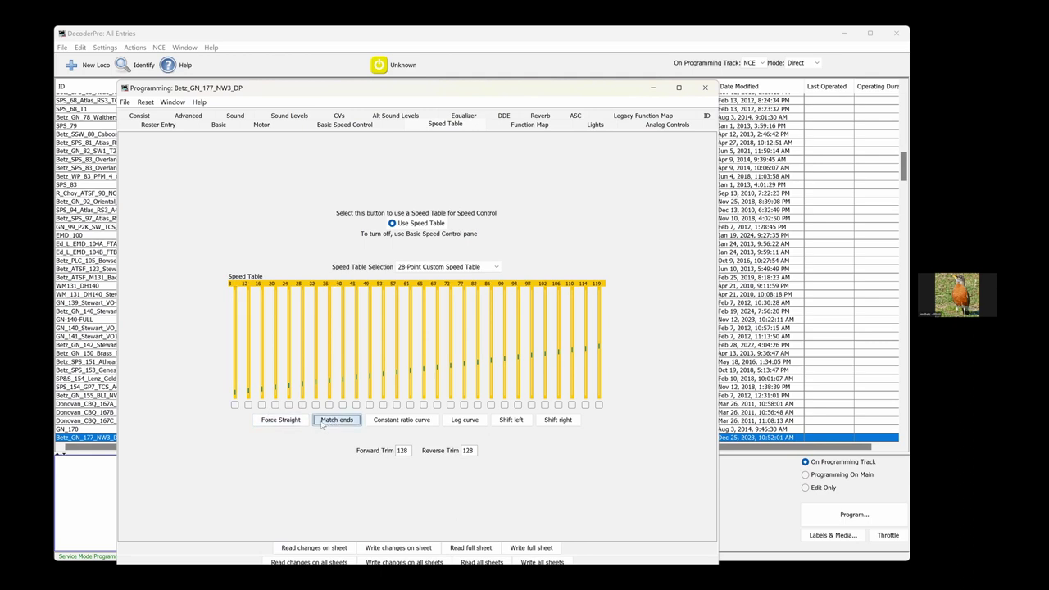
{"action": "left_click_drag", "start_coordinate": [235, 394], "coordinate": [236, 398]}
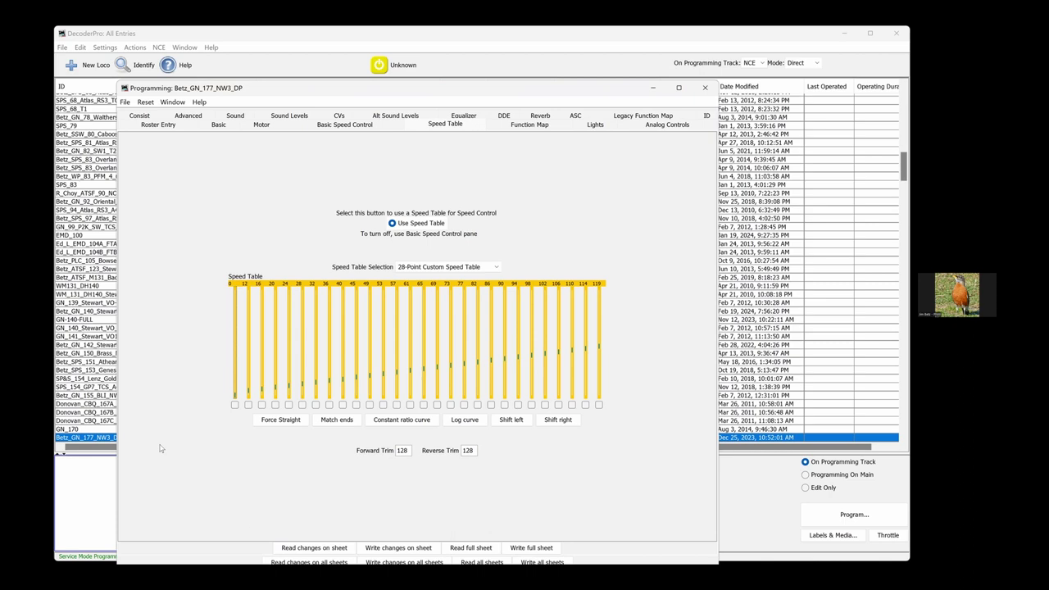
Step: Examine the available speed step formats on the Basic sheet, keeping the 28/128 format
{"action": "left_click", "coordinate": [218, 124]}
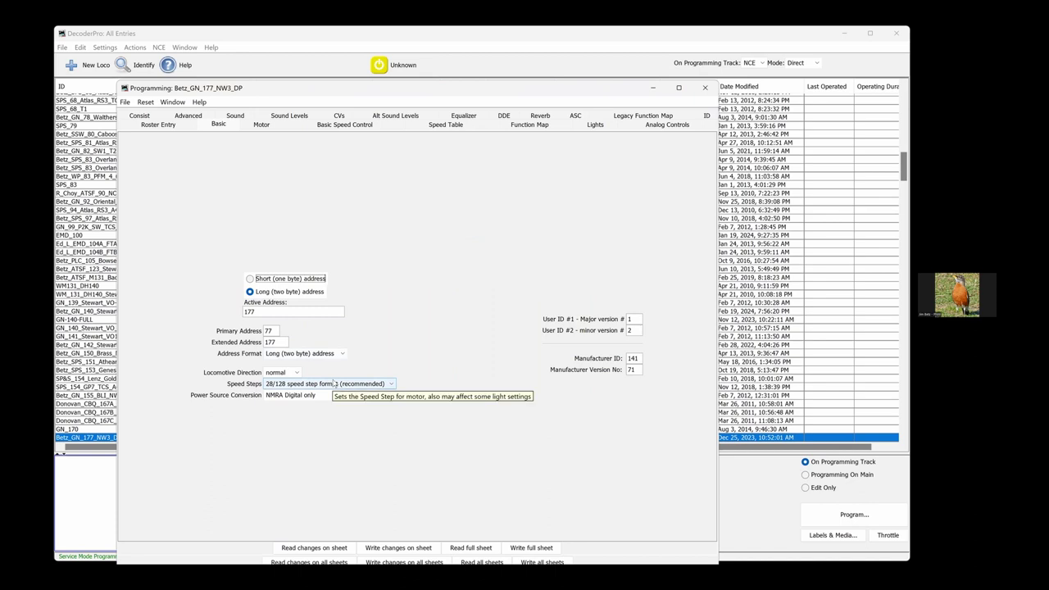
{"action": "left_click", "coordinate": [390, 385]}
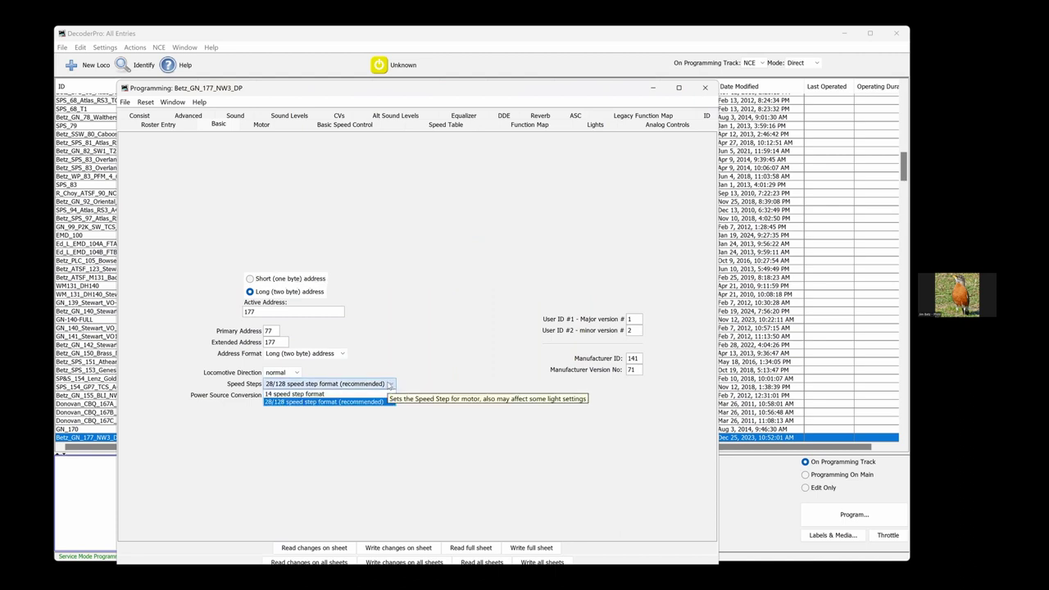
{"action": "left_click", "coordinate": [483, 272]}
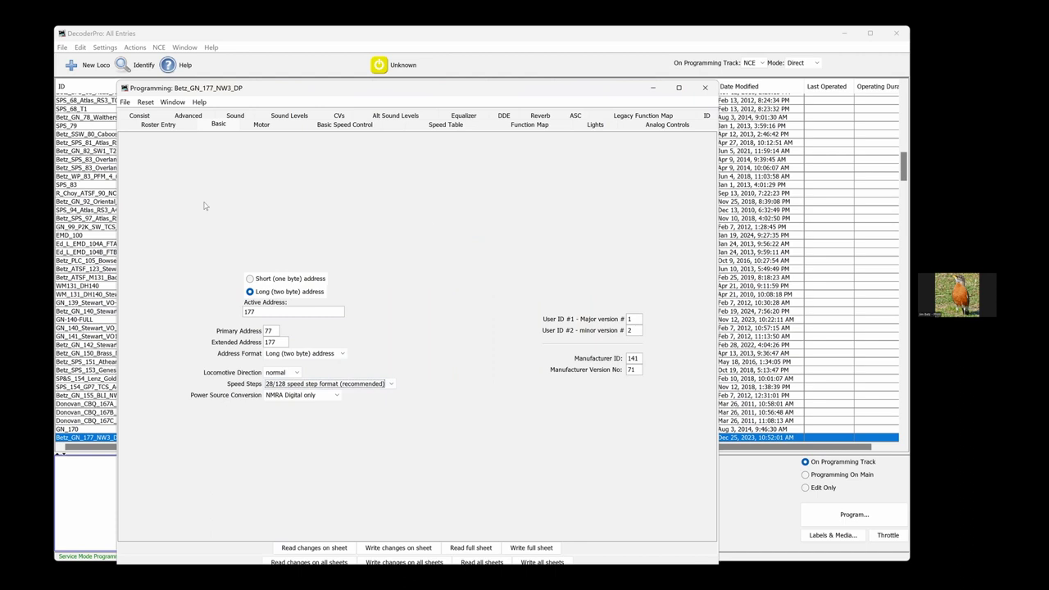
Step: Examine the alternative speed control settings on the Basic Speed Control and Speed Table sheets
{"action": "left_click", "coordinate": [357, 125]}
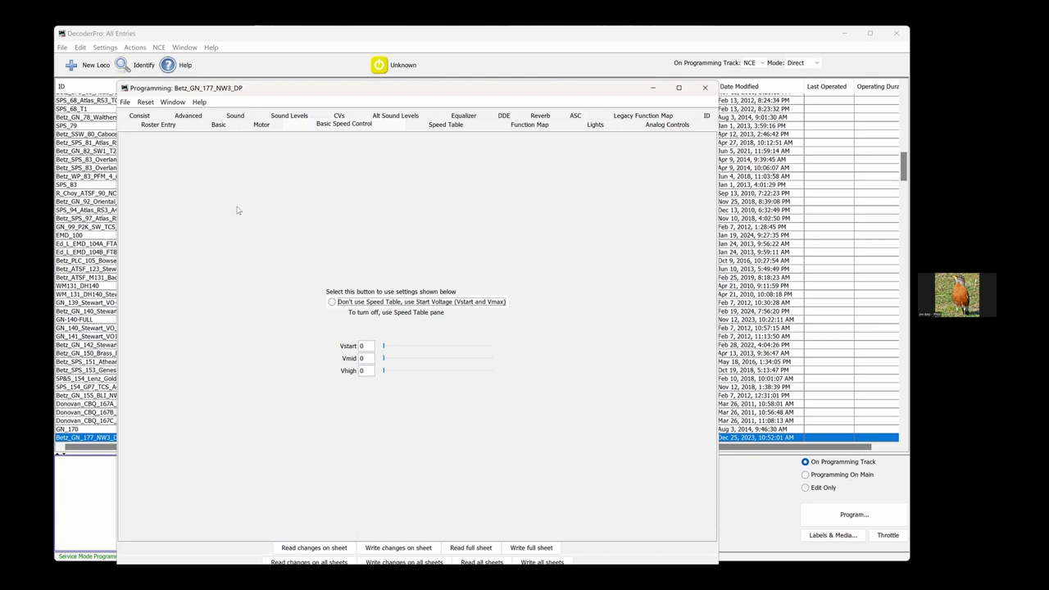
{"action": "left_click", "coordinate": [444, 125]}
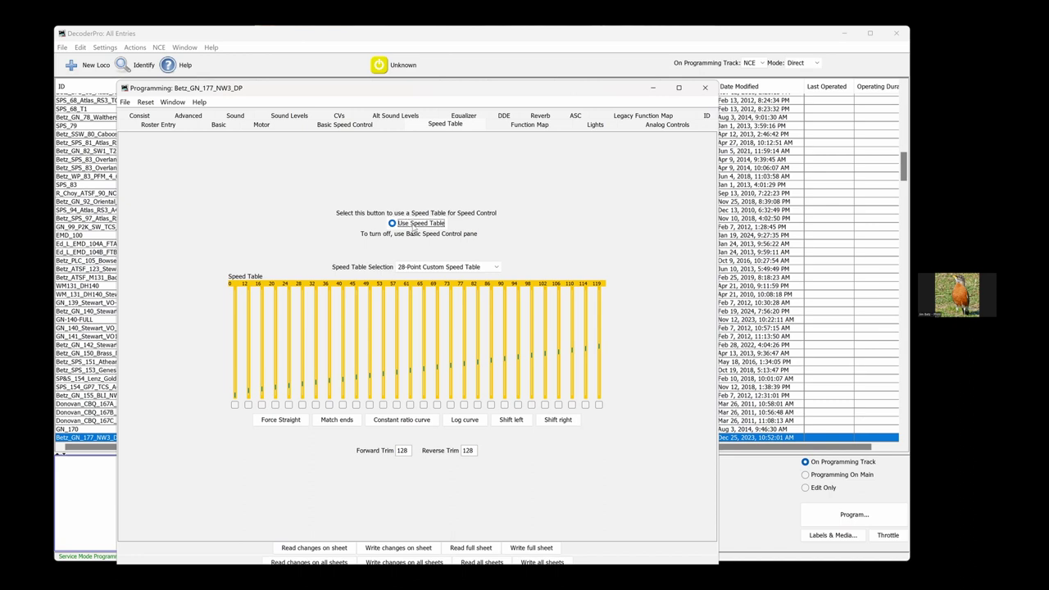
{"action": "left_click", "coordinate": [356, 127]}
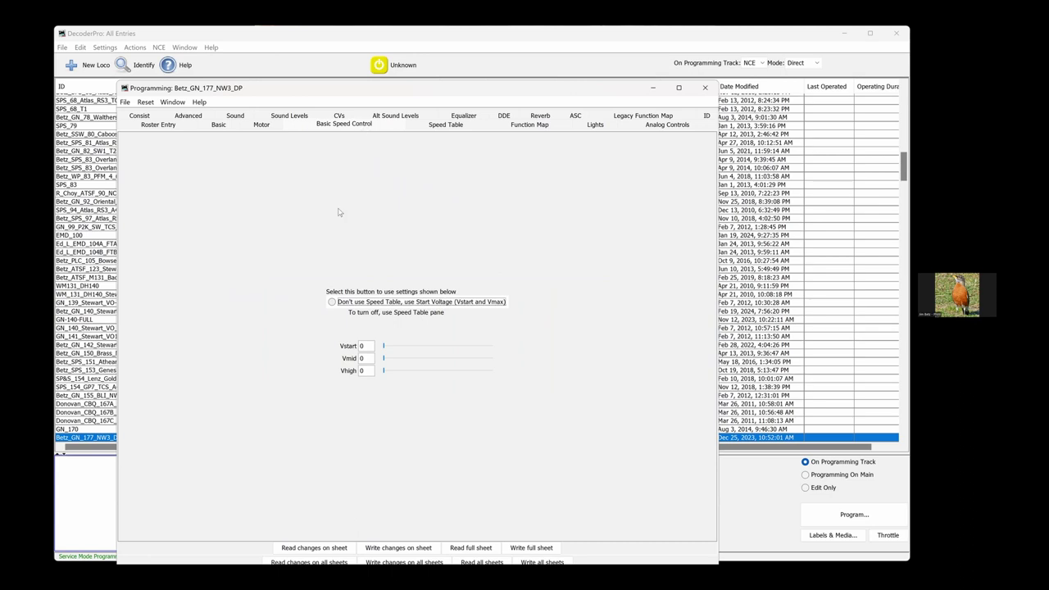
Step: Try using start voltage (Vstart and Vmax) for speed control, and switch back to using the speed table
{"action": "left_click", "coordinate": [331, 301]}
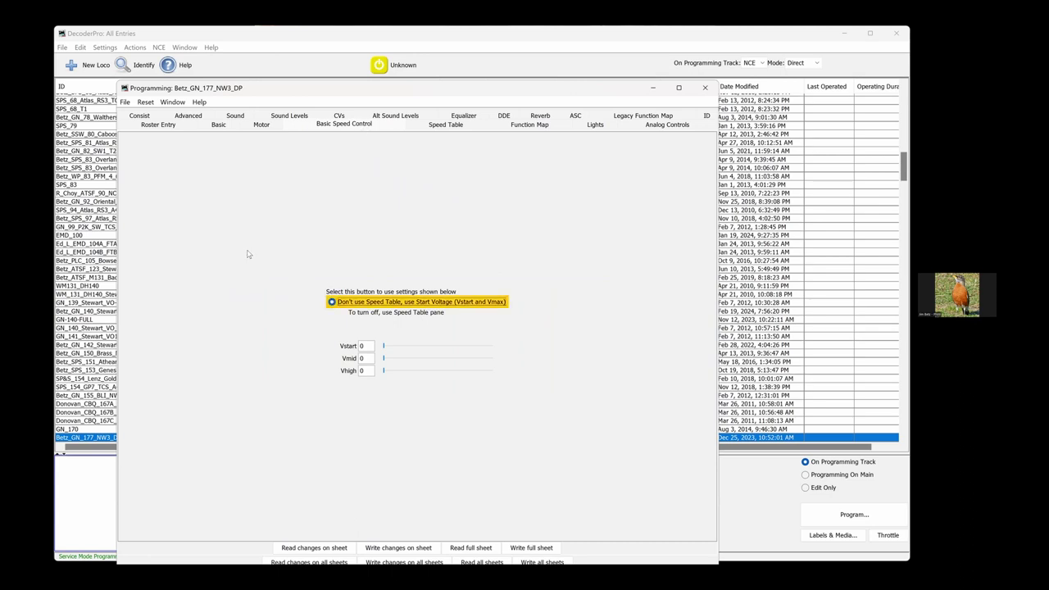
{"action": "left_click", "coordinate": [445, 125]}
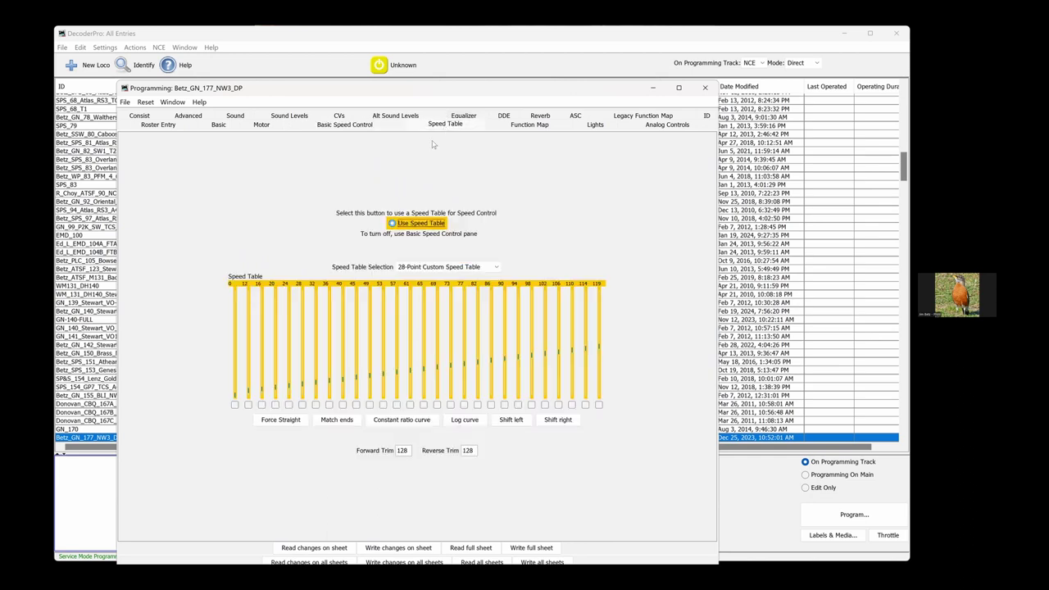
{"action": "left_click", "coordinate": [392, 224]}
Step: Review the decoder's motor control settings and its sound selection settings
{"action": "left_click", "coordinate": [268, 124]}
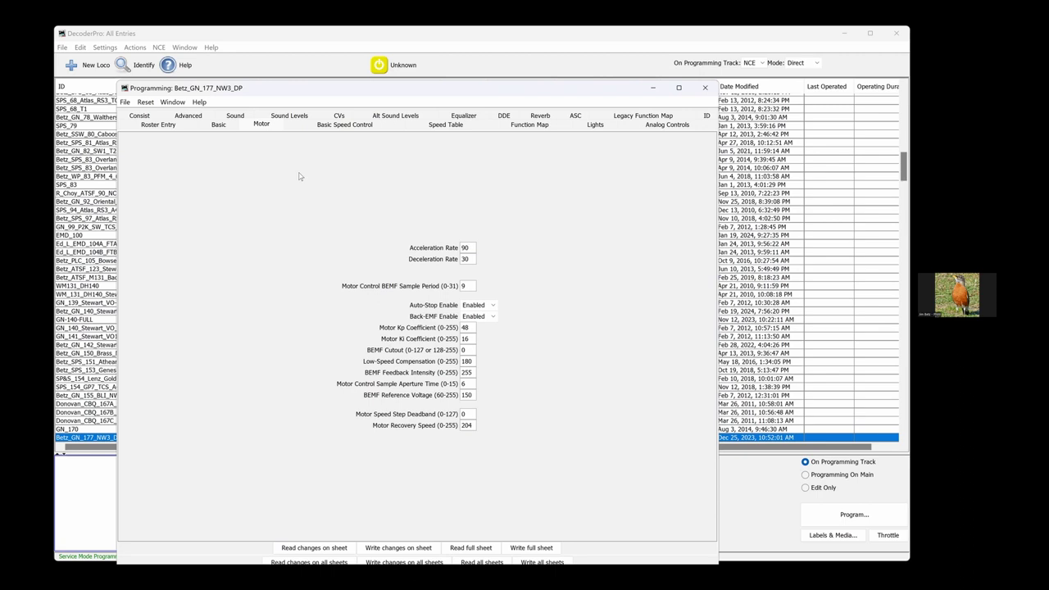
{"action": "left_click", "coordinate": [235, 117]}
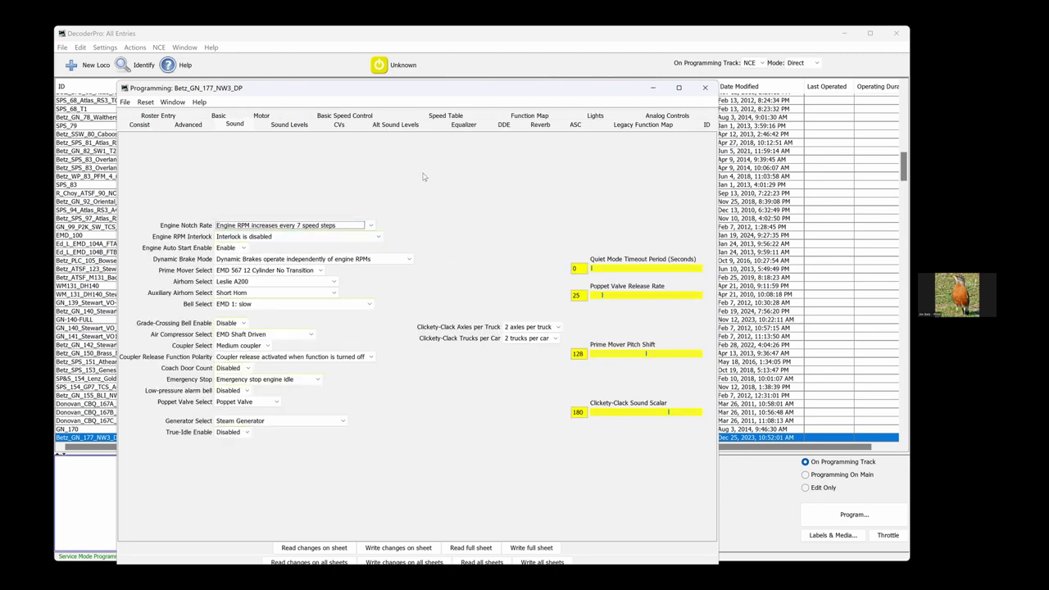
Step: Set the Train Brake Apply/Release Volume to 29 on the Sound Levels sheet
{"action": "left_click", "coordinate": [298, 126]}
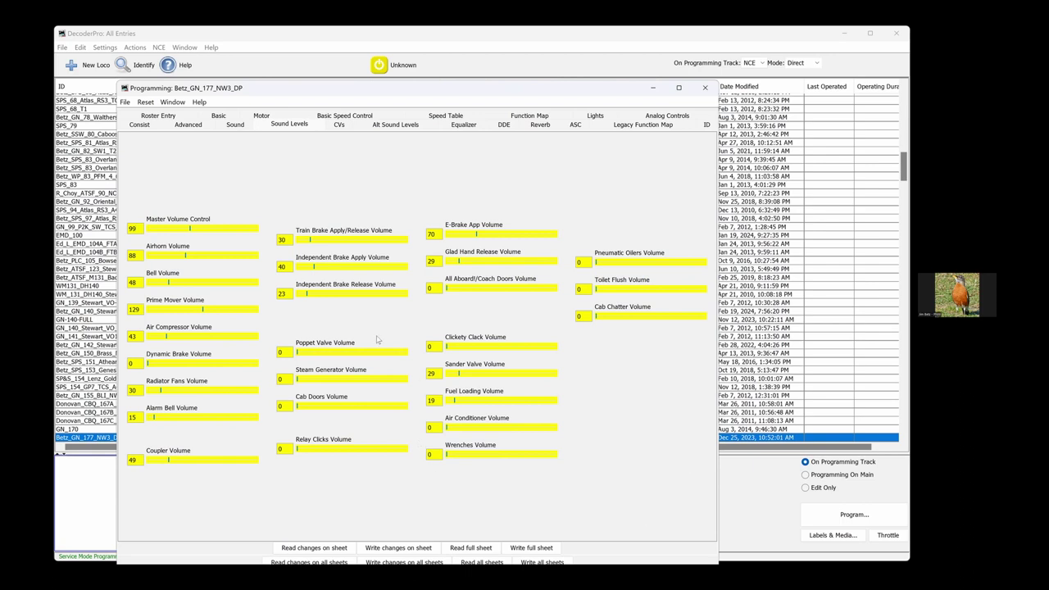
{"action": "left_click", "coordinate": [311, 240]}
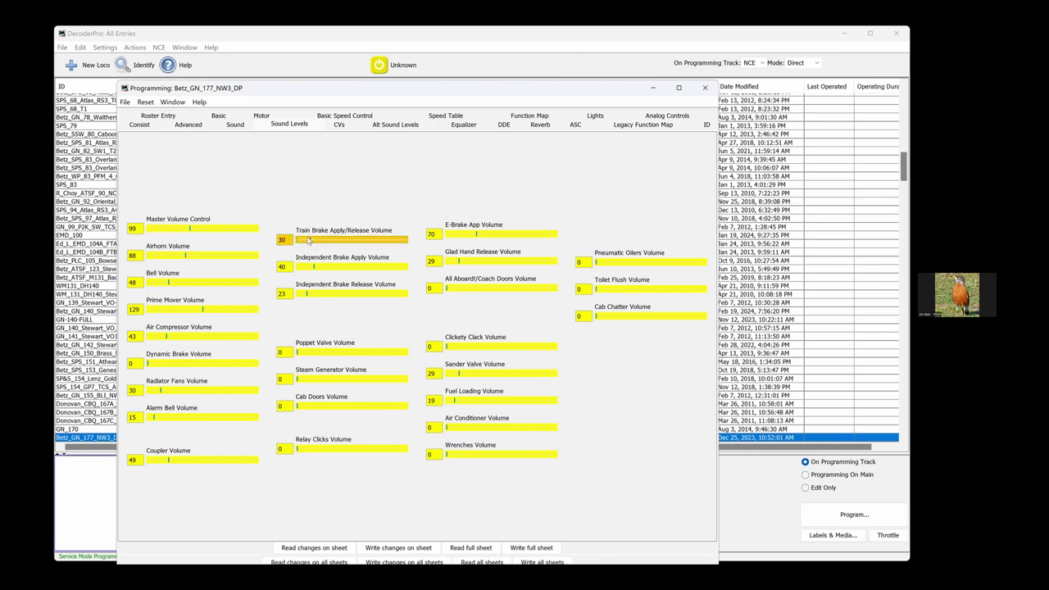
{"action": "key", "text": "Left"}
{"action": "key", "text": "Left"}
{"action": "key", "text": "Left"}
{"action": "key", "text": "Left"}
{"action": "key", "text": "Left"}
{"action": "key", "text": "Left"}
{"action": "key", "text": "Left"}
{"action": "key", "text": "Left"}
{"action": "key", "text": "Left"}
{"action": "key", "text": "Right"}
{"action": "key", "text": "Right"}
{"action": "key", "text": "Right"}
Step: Check the program's version and connection information, and close the information window
{"action": "left_click", "coordinate": [199, 102]}
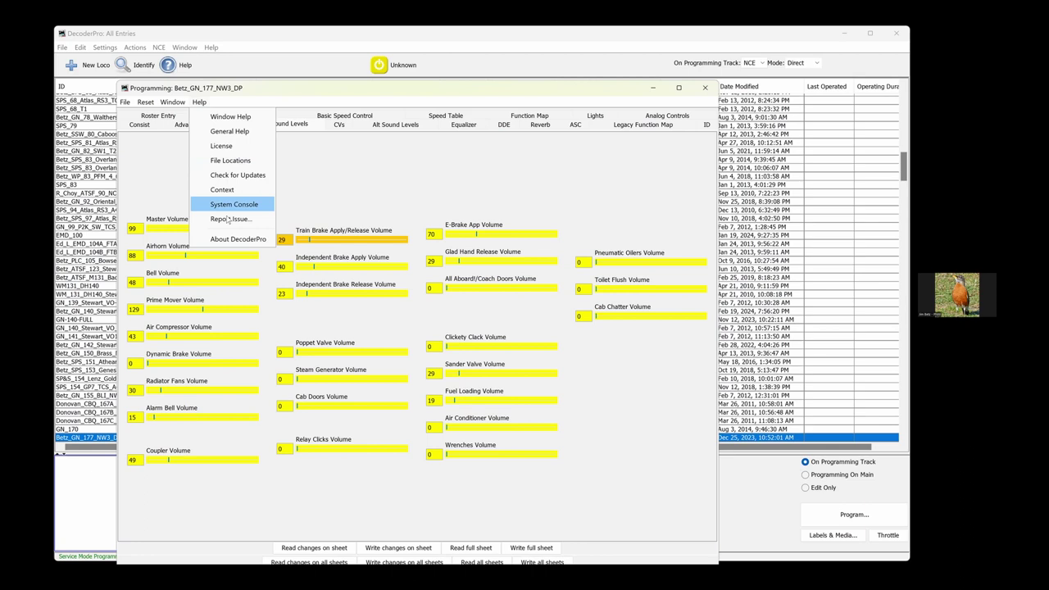
{"action": "left_click", "coordinate": [238, 239]}
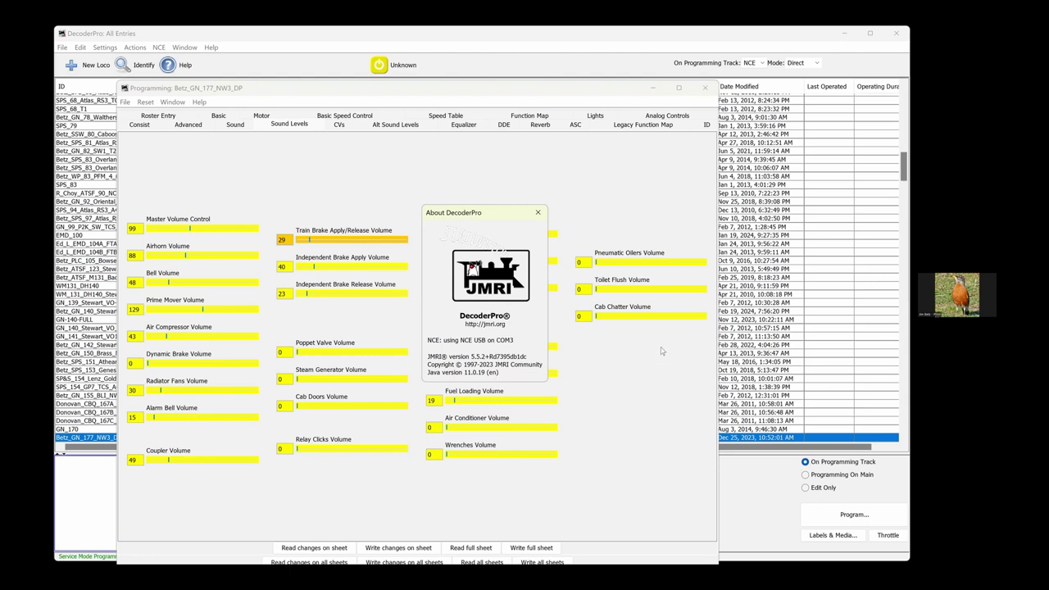
{"action": "left_click", "coordinate": [536, 214]}
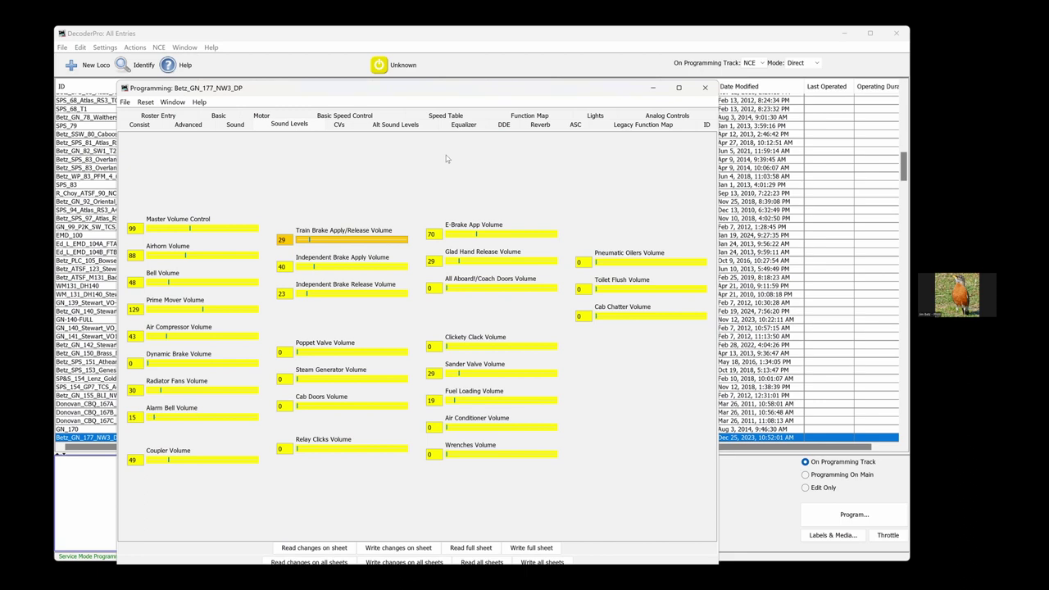
Step: Lower the seven band equalizer's 4K Hz Cut/Boost to 163 and on toward the low end of its range
{"action": "mouse_move", "coordinate": [655, 553]}
{"action": "left_click_drag", "start_coordinate": [621, 88], "coordinate": [623, 97]}
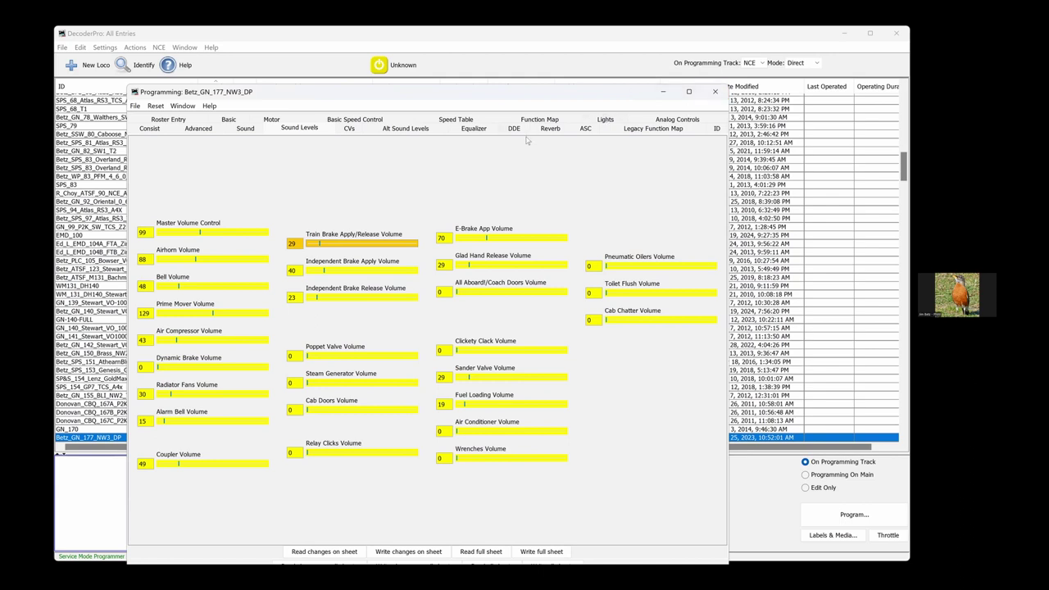
{"action": "left_click", "coordinate": [473, 129]}
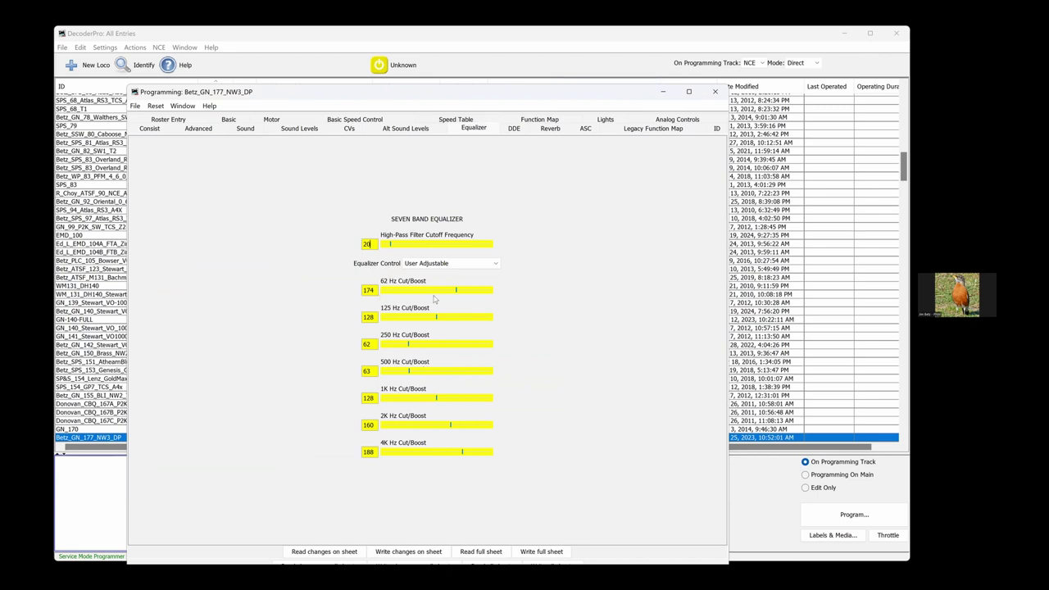
{"action": "left_click", "coordinate": [460, 452]}
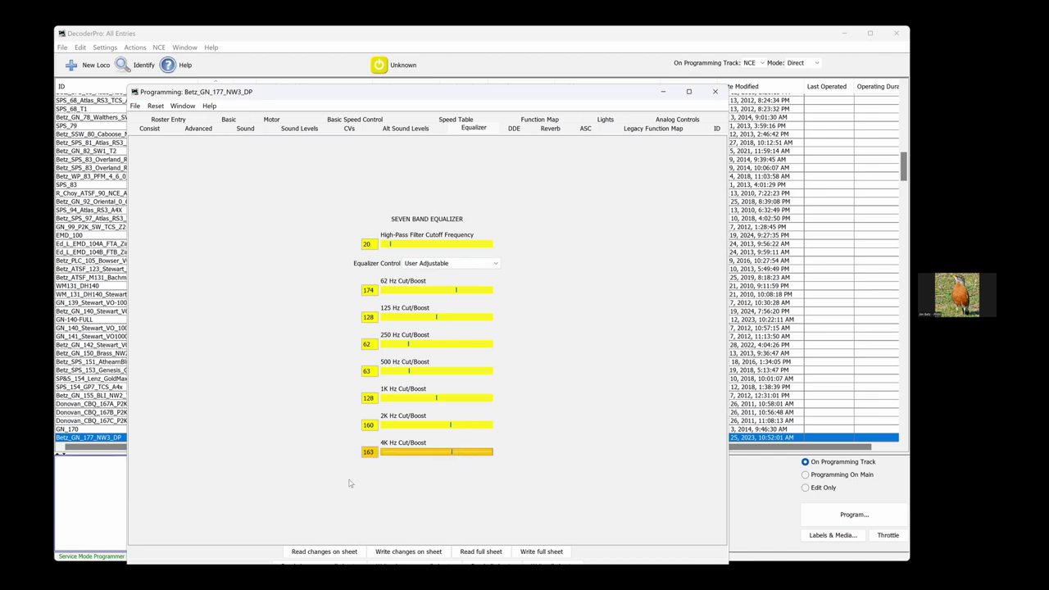
{"action": "left_click_drag", "start_coordinate": [453, 454], "coordinate": [375, 462]}
Step: Examine the Reverb sheet's controls and mixer levels
{"action": "left_click", "coordinate": [549, 129]}
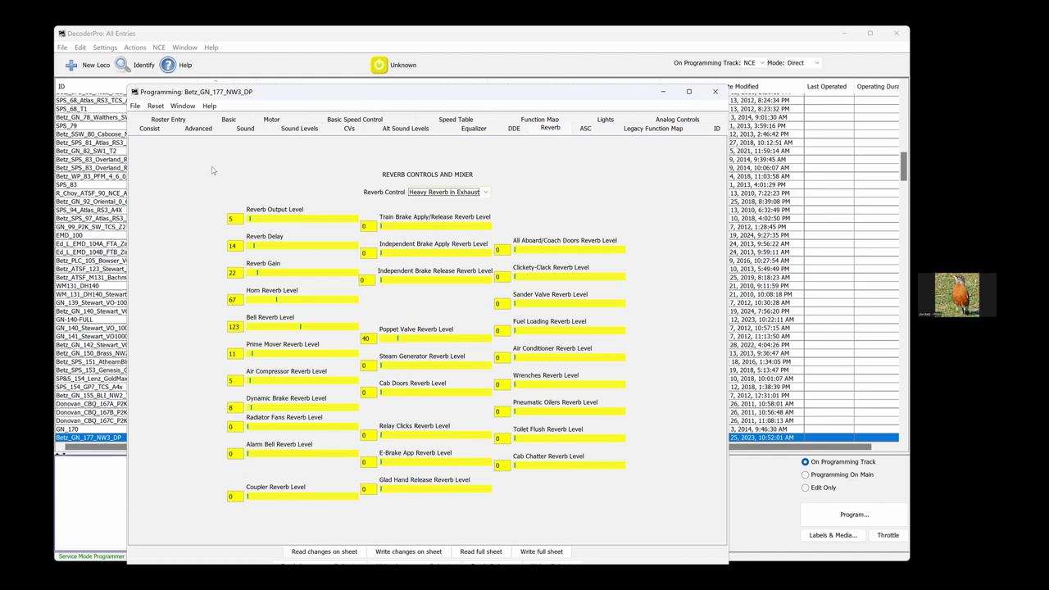